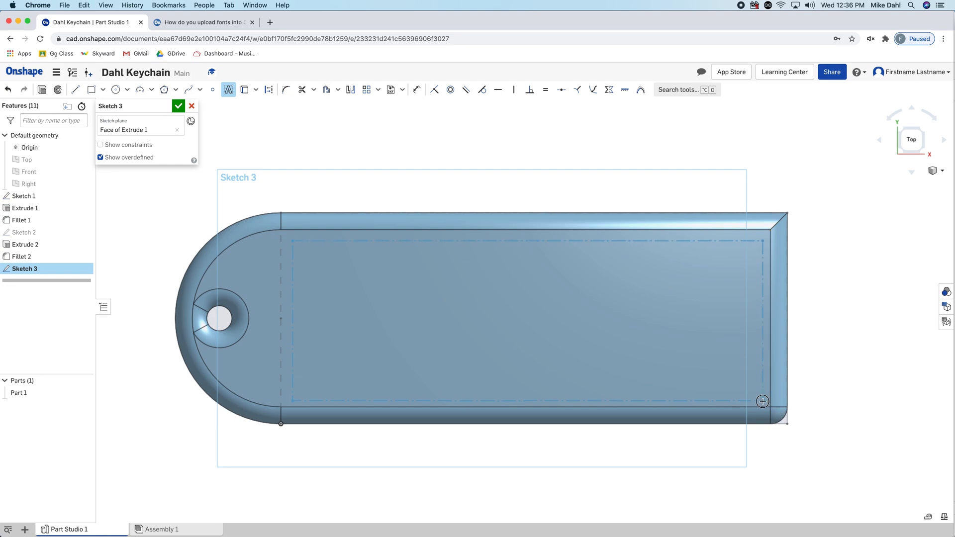
# Place a text box on the keychain's top face reading Dahl, set in the Roboto Slab font
pyautogui.click(762, 401)
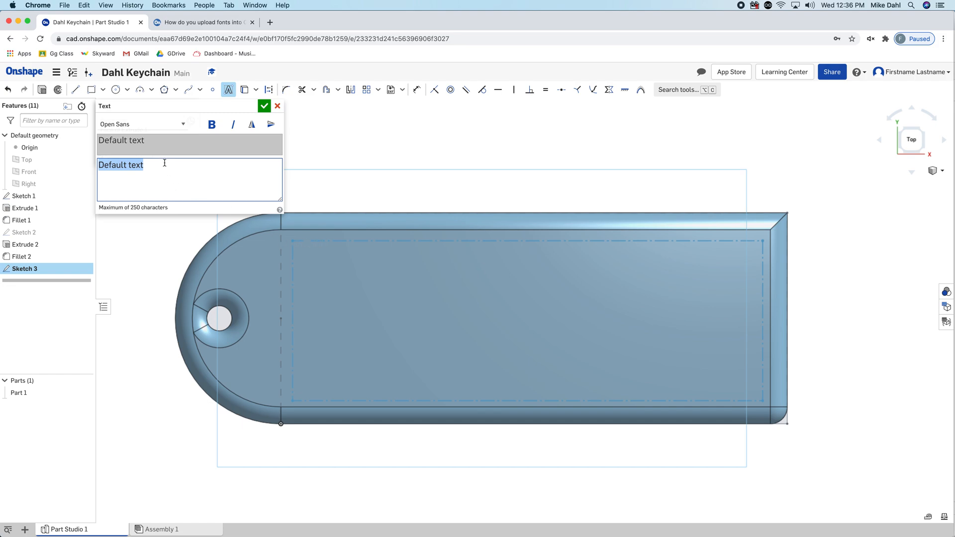
pyautogui.write('Dah')
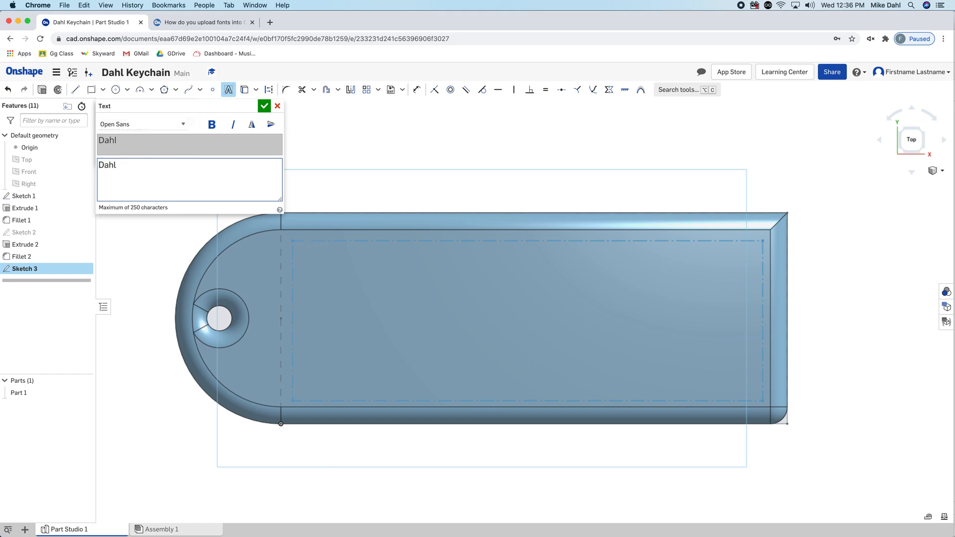
pyautogui.write('l')
pyautogui.click(133, 124)
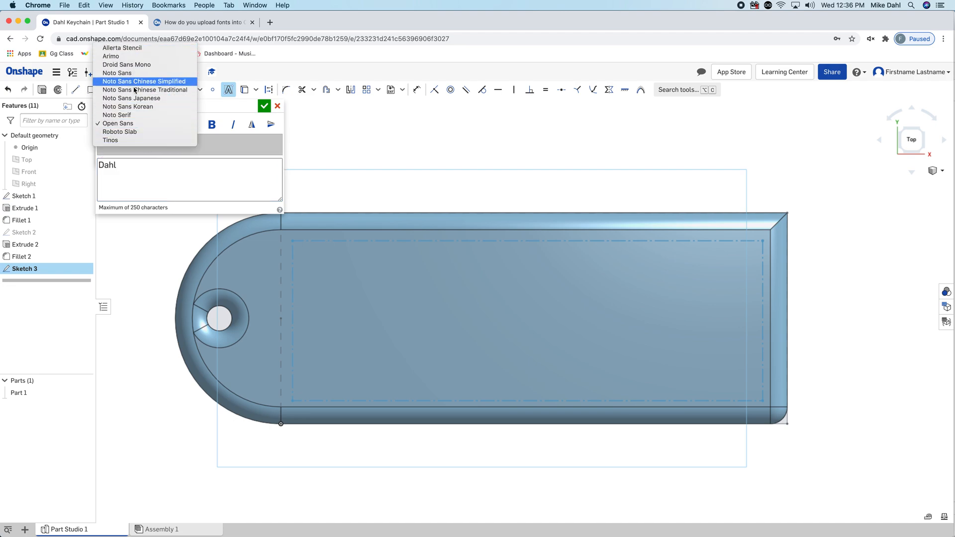
pyautogui.click(139, 132)
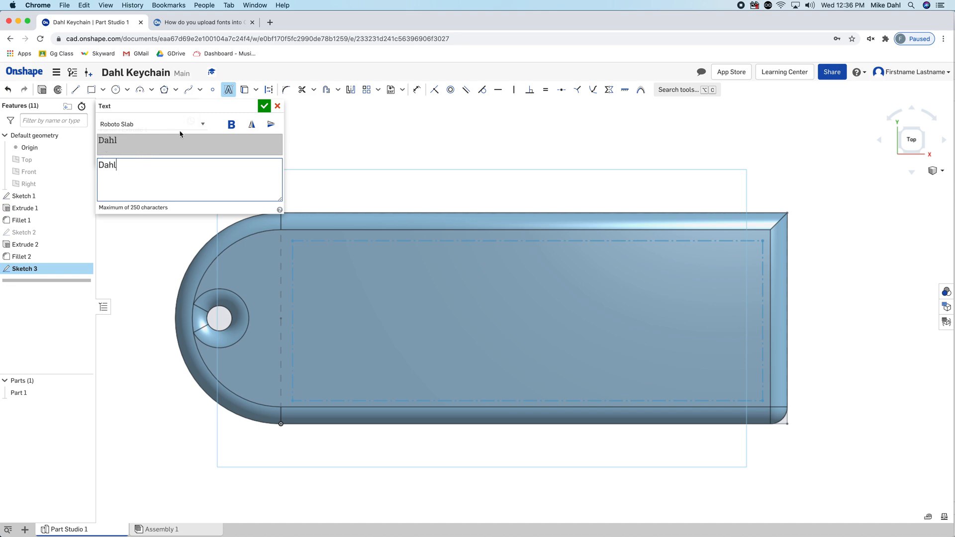
pyautogui.click(263, 106)
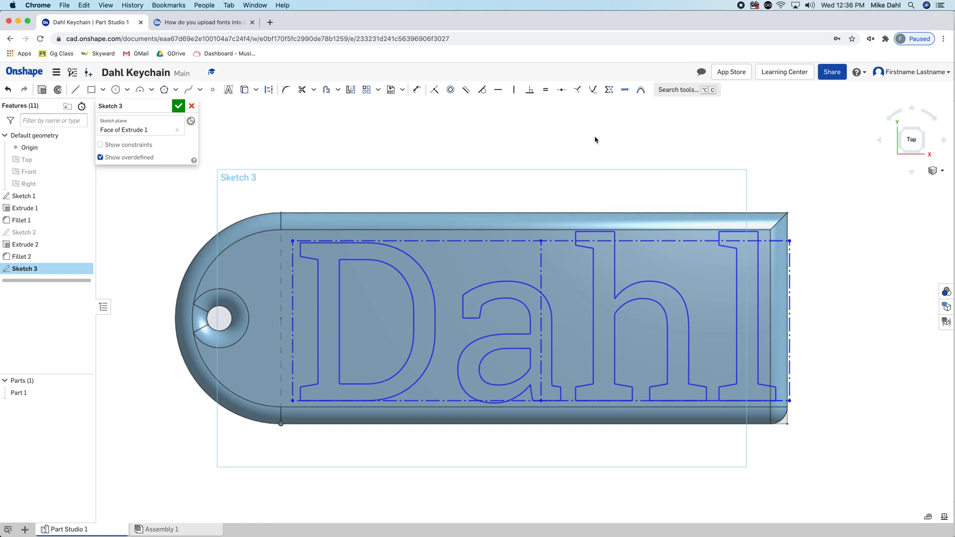
# Shift the text box left and dimension its width to 2.5 in
pyautogui.moveTo(466, 242); pyautogui.dragTo(452, 243)
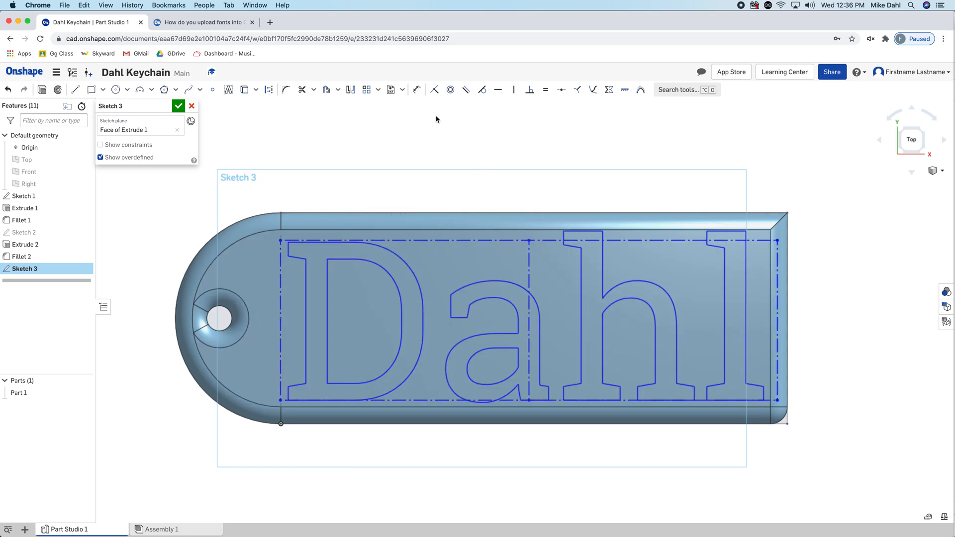
pyautogui.click(416, 91)
pyautogui.click(442, 241)
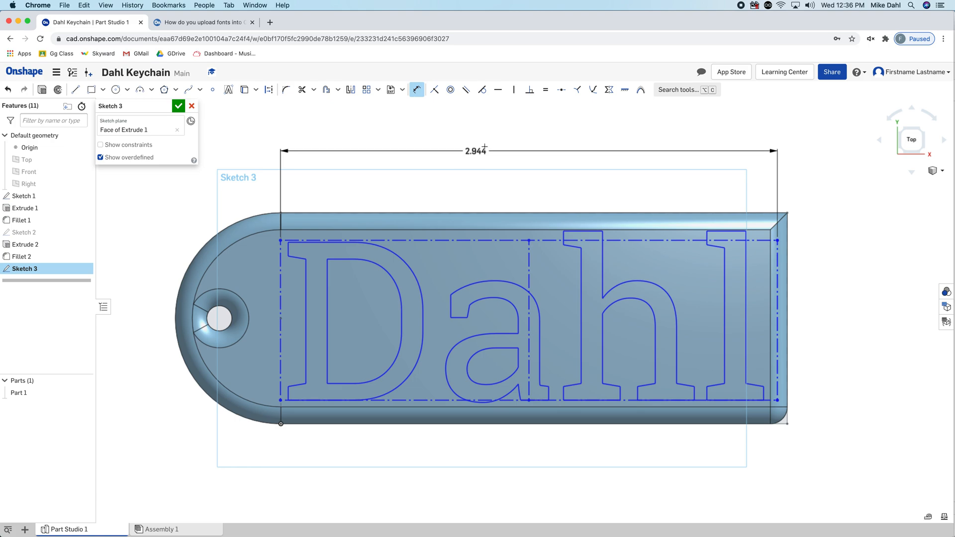
pyautogui.click(507, 146)
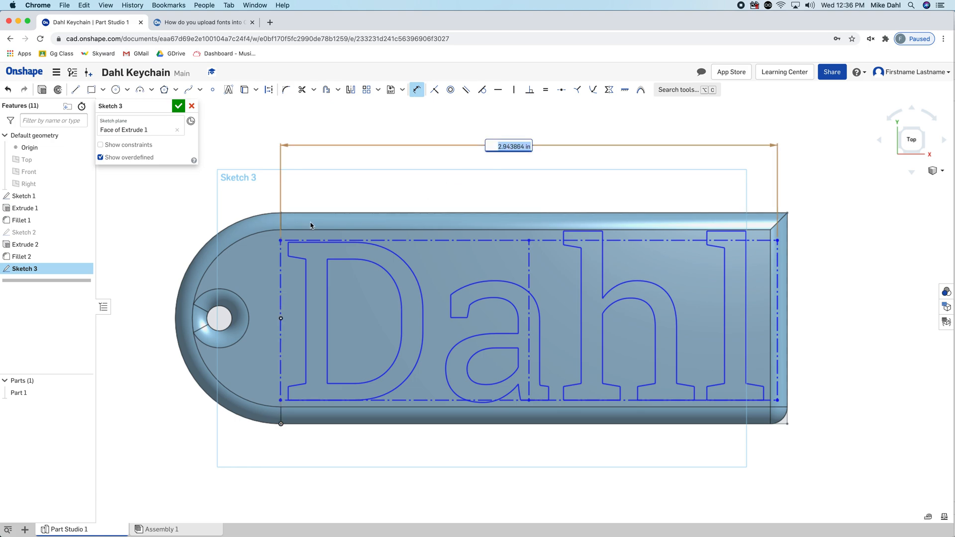
pyautogui.write('2')
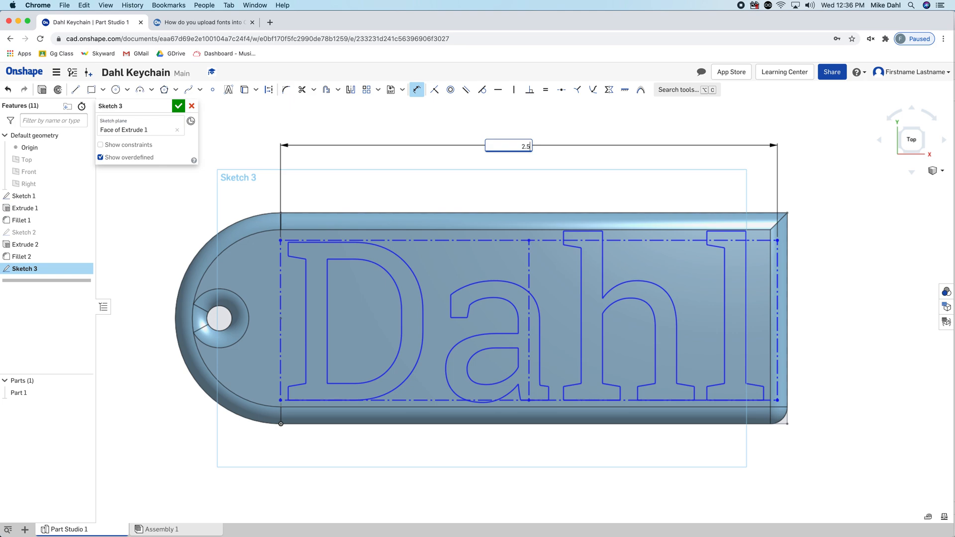
pyautogui.write('.5')
pyautogui.press('Return')
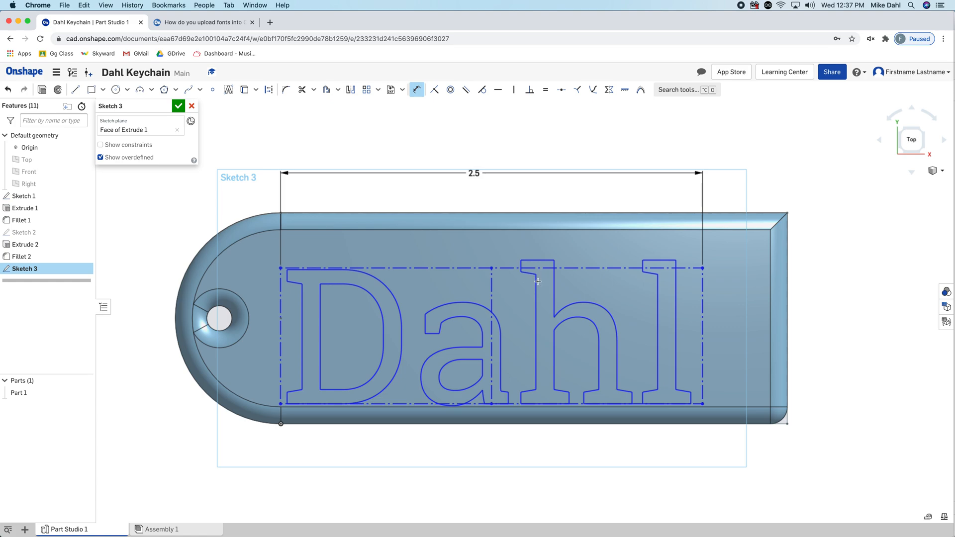
# Move the text box up and to the right on the keychain face
pyautogui.click(412, 93)
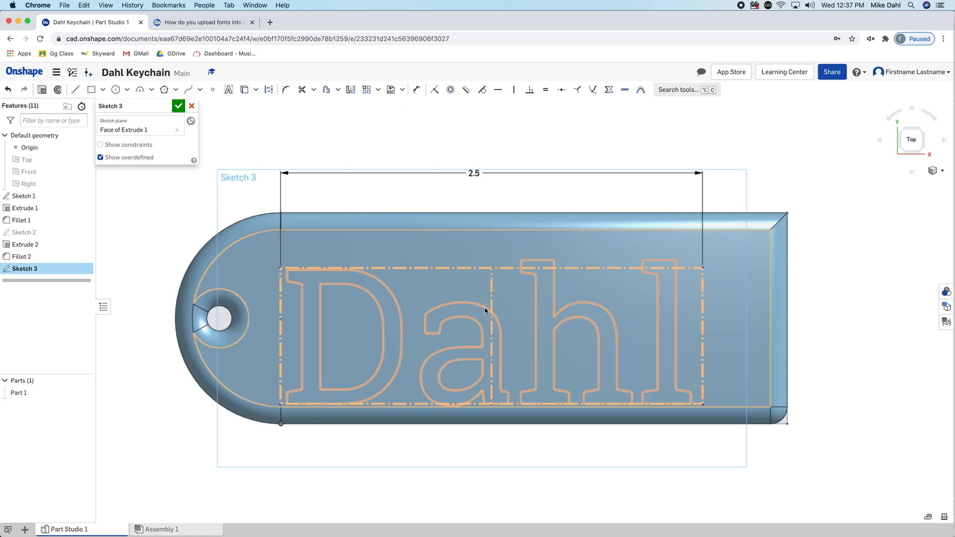
pyautogui.moveTo(492, 296); pyautogui.dragTo(510, 243)
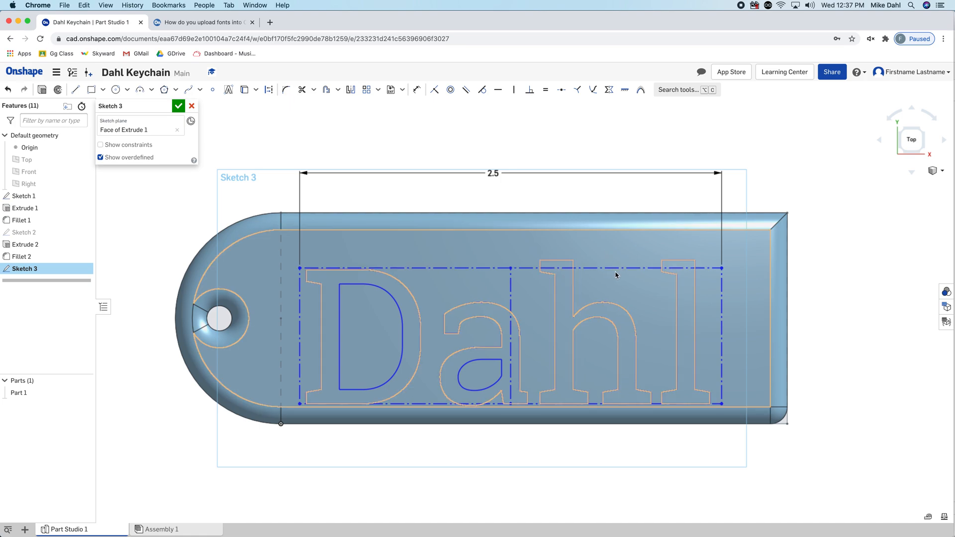
pyautogui.moveTo(614, 267); pyautogui.dragTo(655, 252)
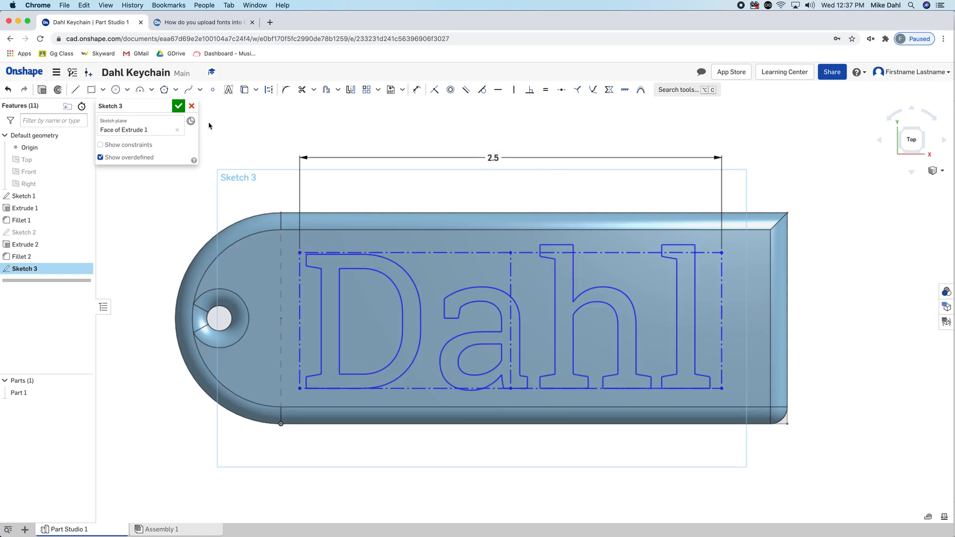
# Dimension the gap between the text box's right edge and the face's right edge to 0.2 in
pyautogui.click(416, 90)
pyautogui.click(722, 317)
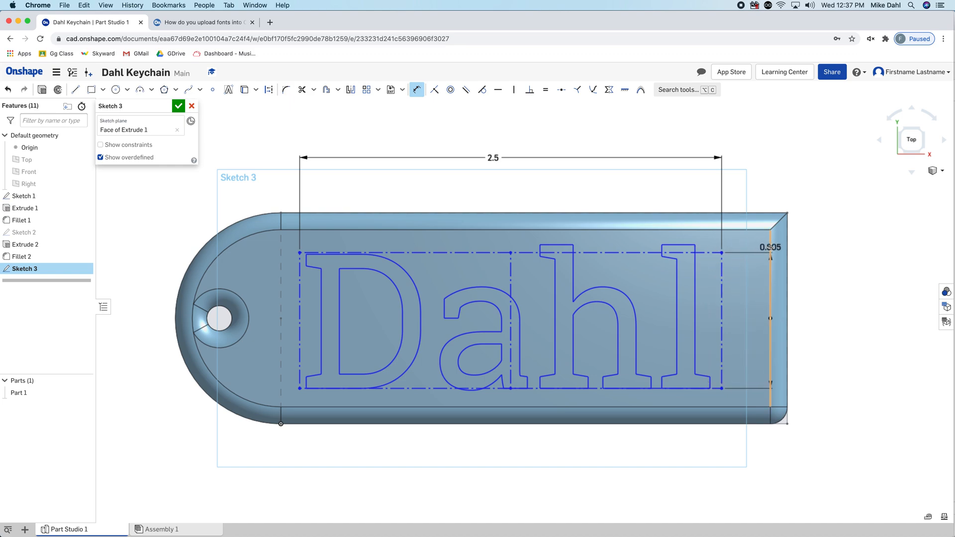
pyautogui.click(742, 204)
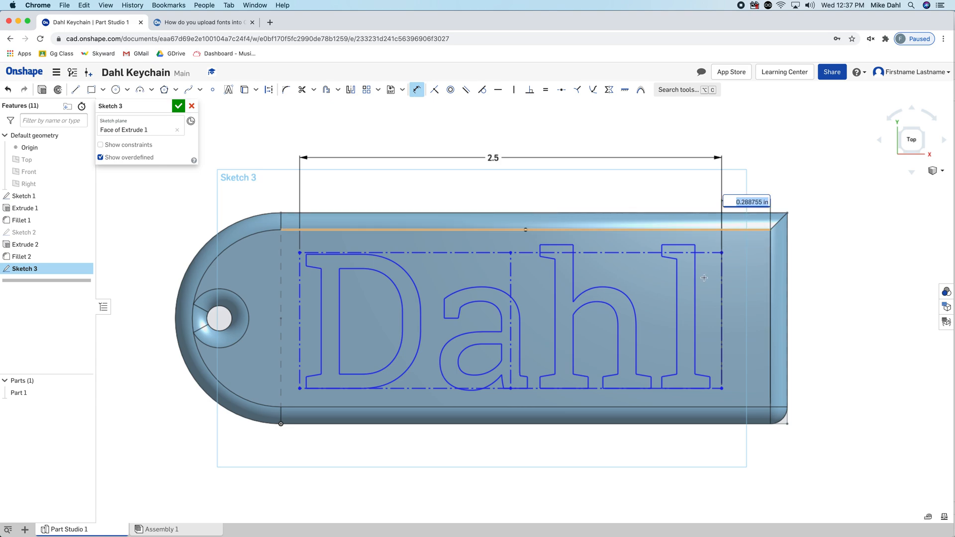
pyautogui.write('.2')
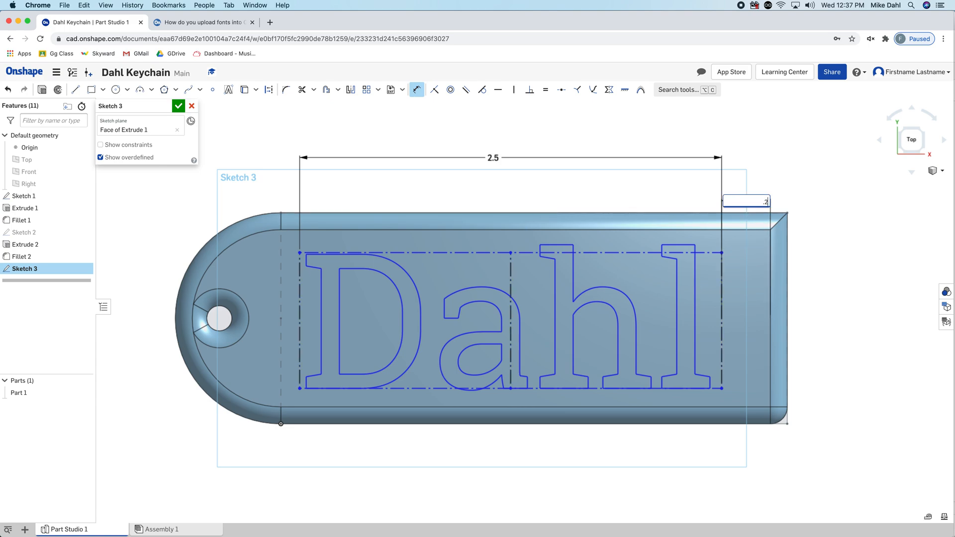
pyautogui.press('Return')
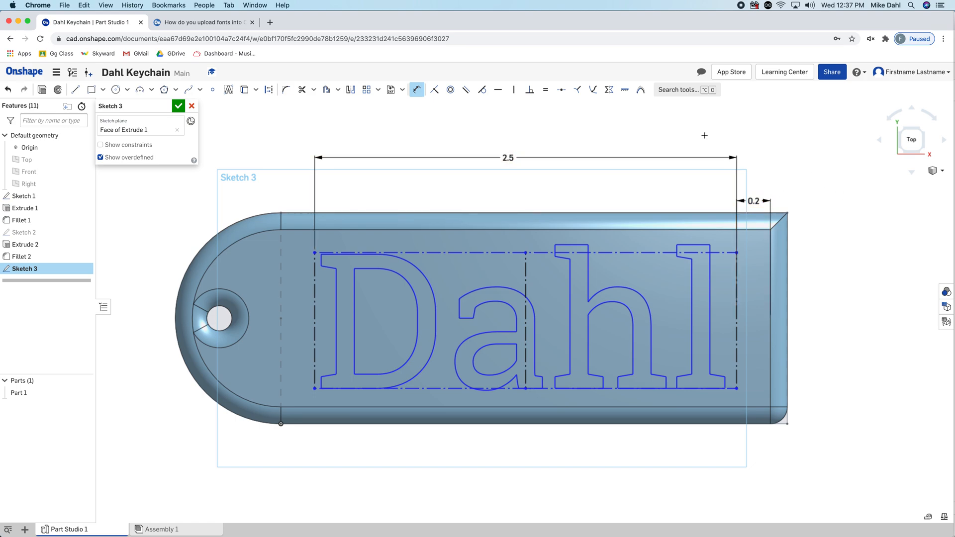
# Draw two short vertical lines linking the text box's top and bottom edges to the face's edges
pyautogui.click(76, 91)
pyautogui.click(379, 229)
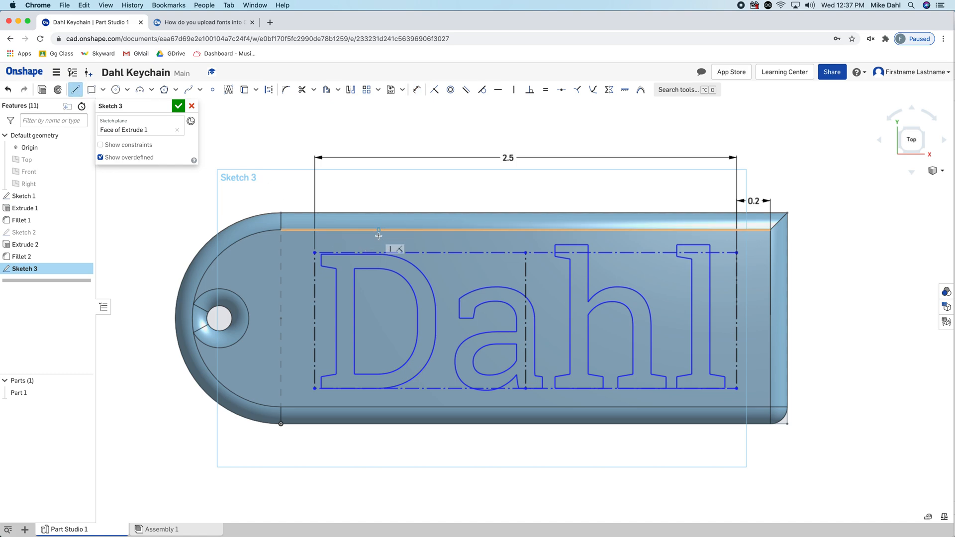
pyautogui.click(378, 252)
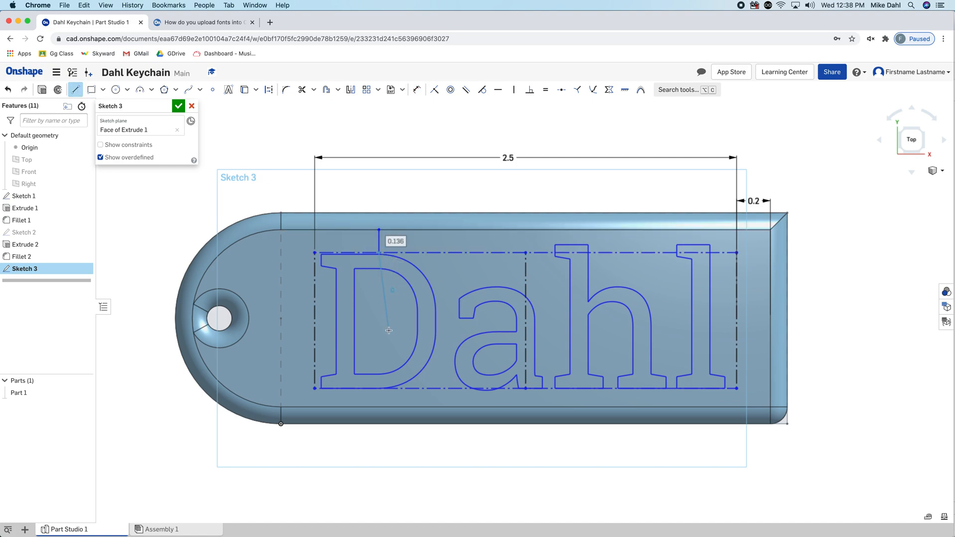
pyautogui.press('Escape')
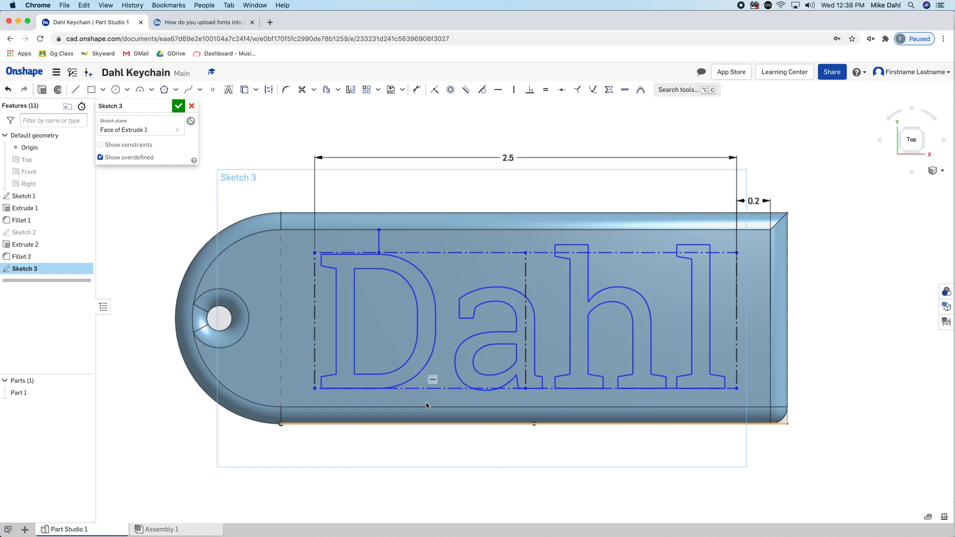
pyautogui.click(75, 90)
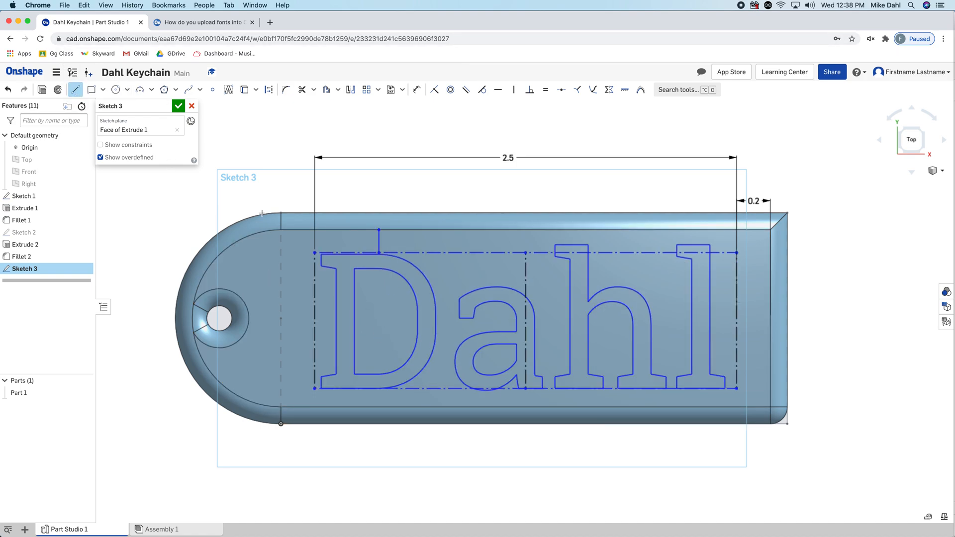
pyautogui.click(415, 389)
pyautogui.click(414, 407)
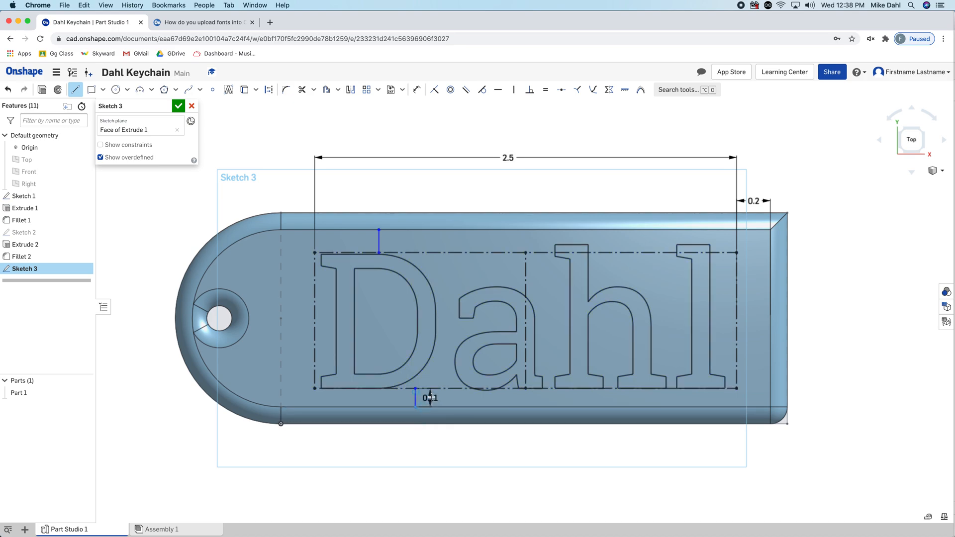
pyautogui.press('Escape')
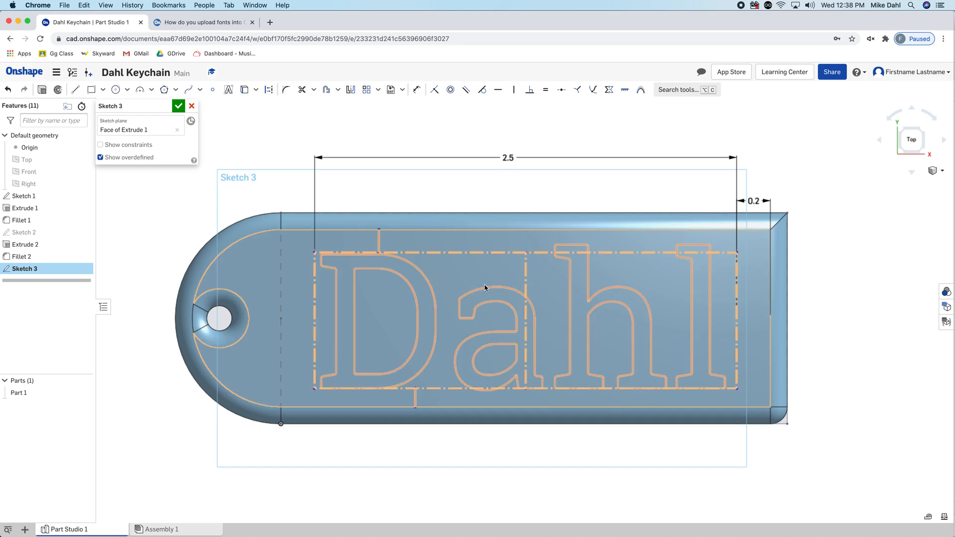
# Make the two vertical helper lines equal in length to center the text vertically
pyautogui.click(379, 242)
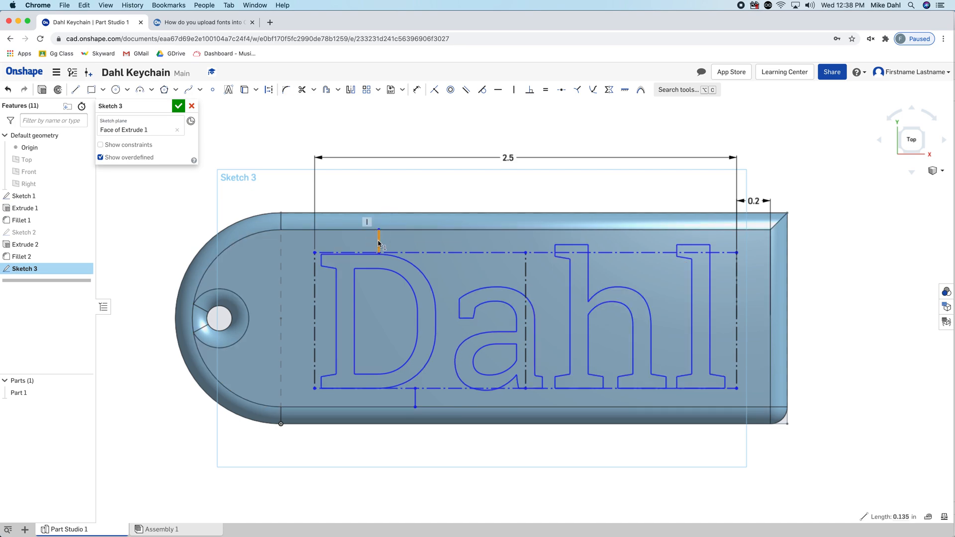
pyautogui.click(415, 402)
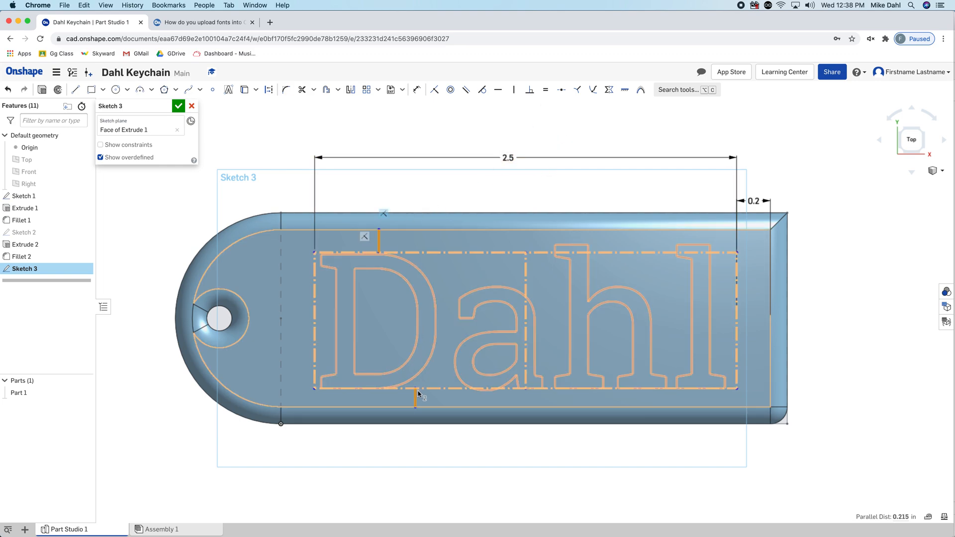
pyautogui.click(546, 94)
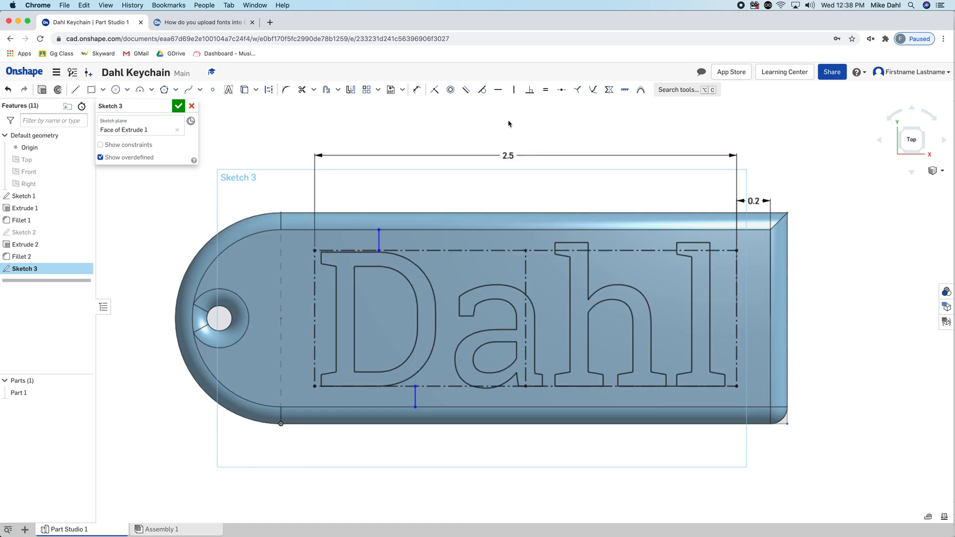
pyautogui.moveTo(532, 251)
pyautogui.mouseDown()
pyautogui.moveTo(456, 286)
pyautogui.moveTo(477, 269)
pyautogui.mouseUp()
pyautogui.click(552, 135)
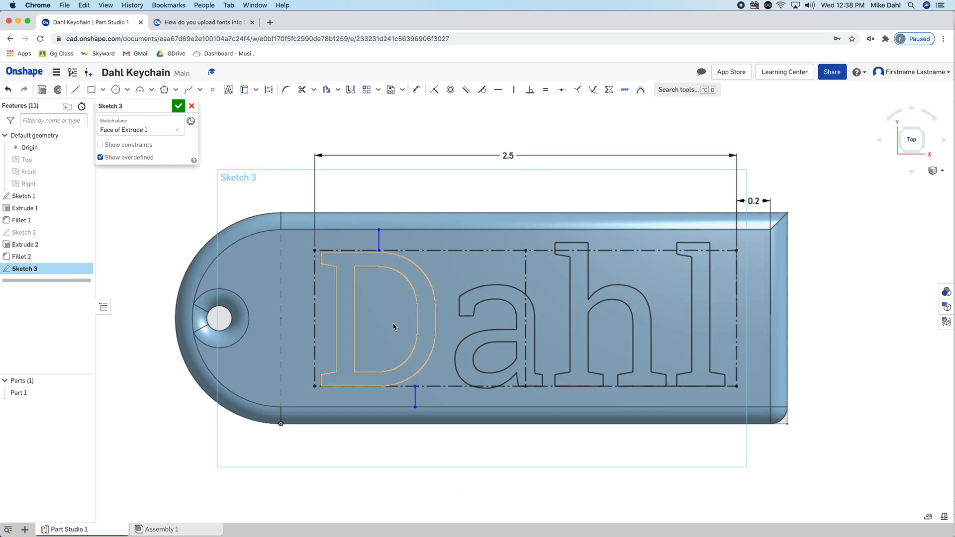
# Try to convert the upper helper line to construction geometry
pyautogui.rightClick(379, 244)
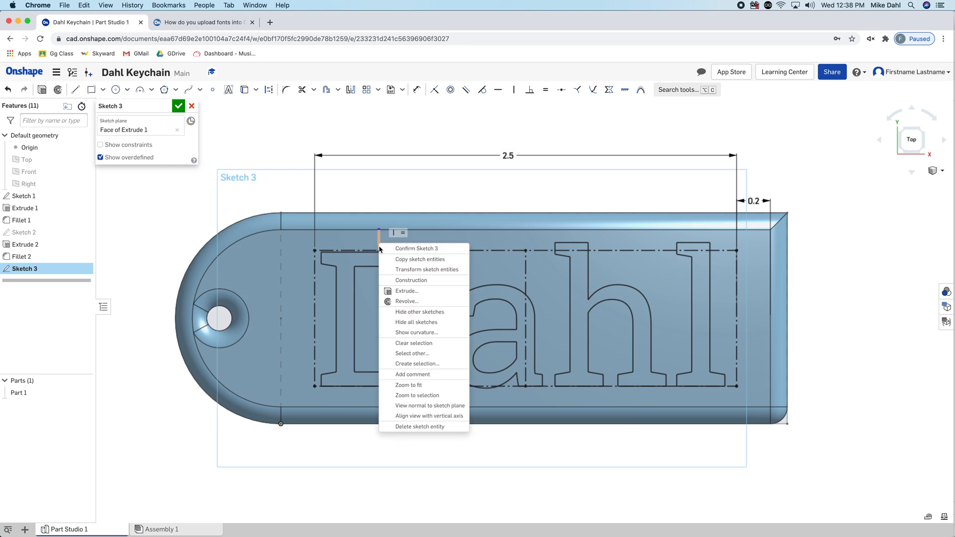
pyautogui.click(400, 280)
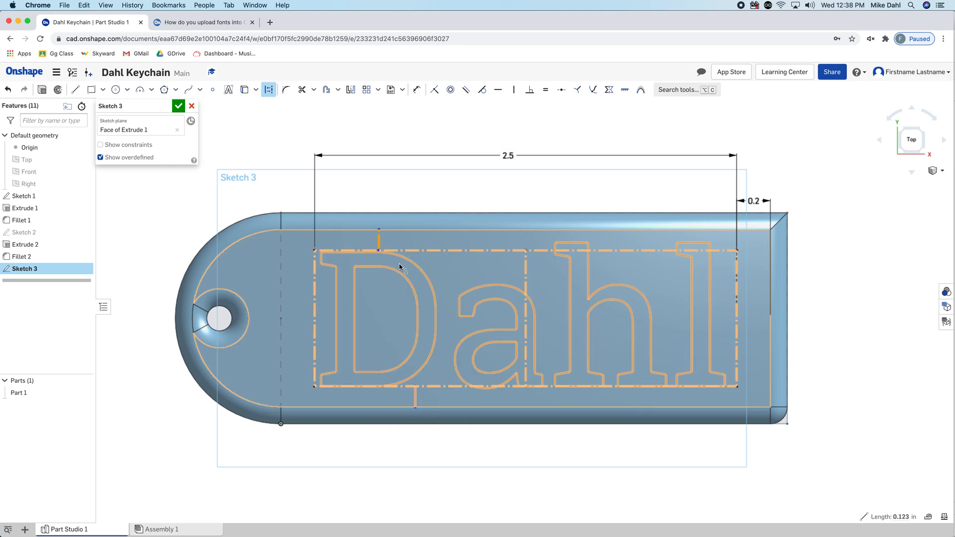
pyautogui.rightClick(379, 244)
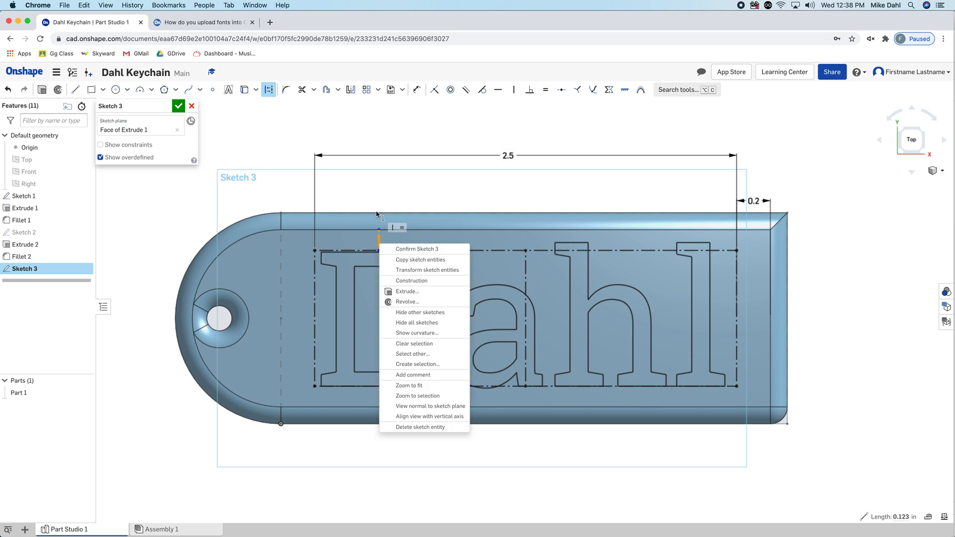
pyautogui.click(388, 144)
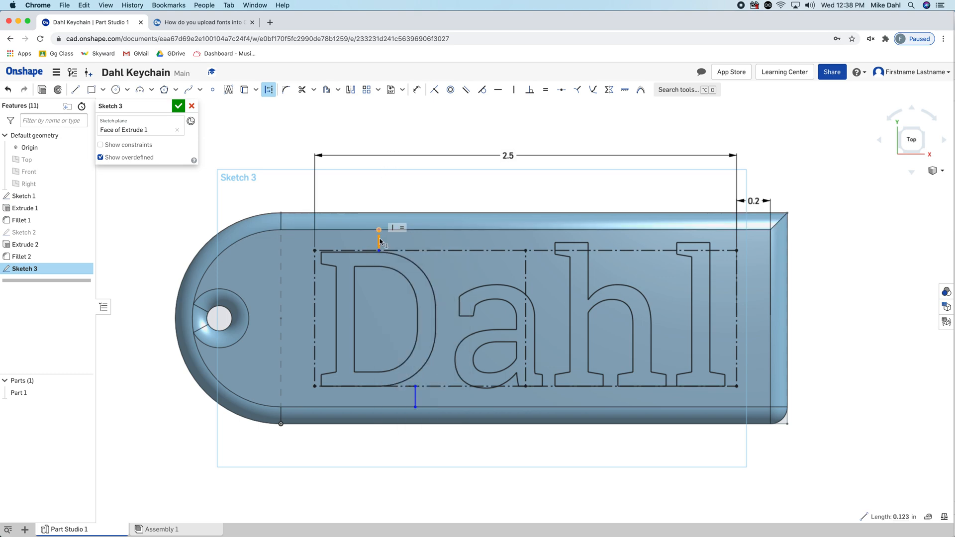
# Delete both vertical helper lines and close the sketch
pyautogui.click(379, 241)
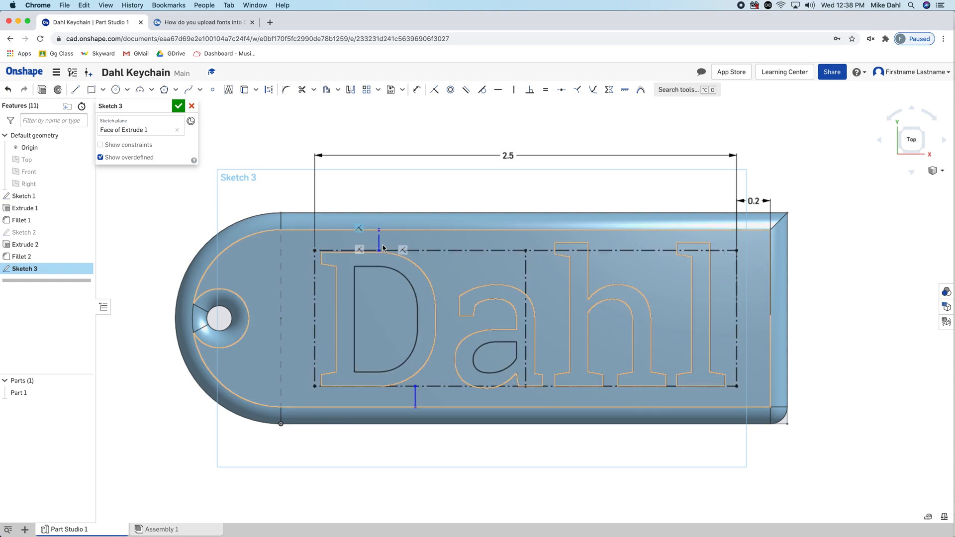
pyautogui.click(381, 242)
pyautogui.press('Delete')
pyautogui.click(415, 398)
pyautogui.press('Delete')
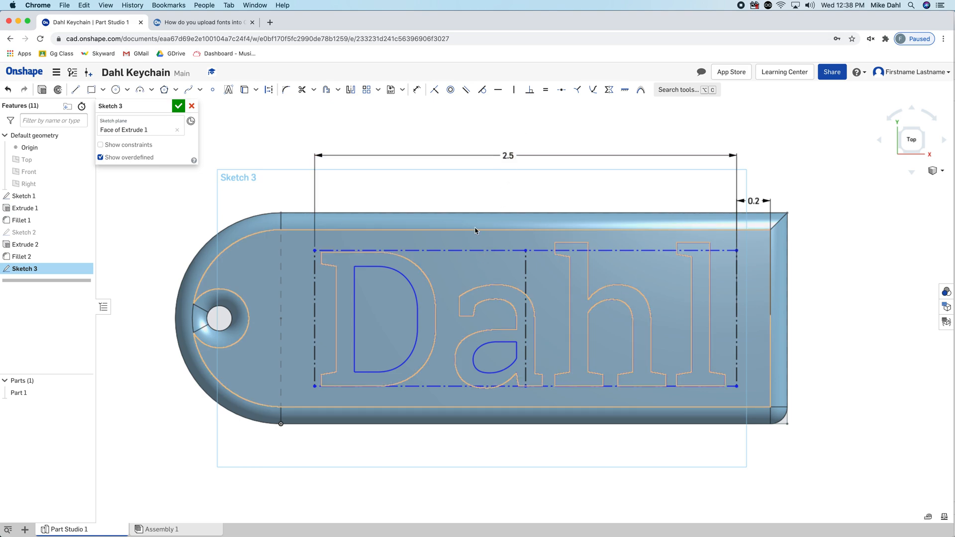
pyautogui.click(178, 106)
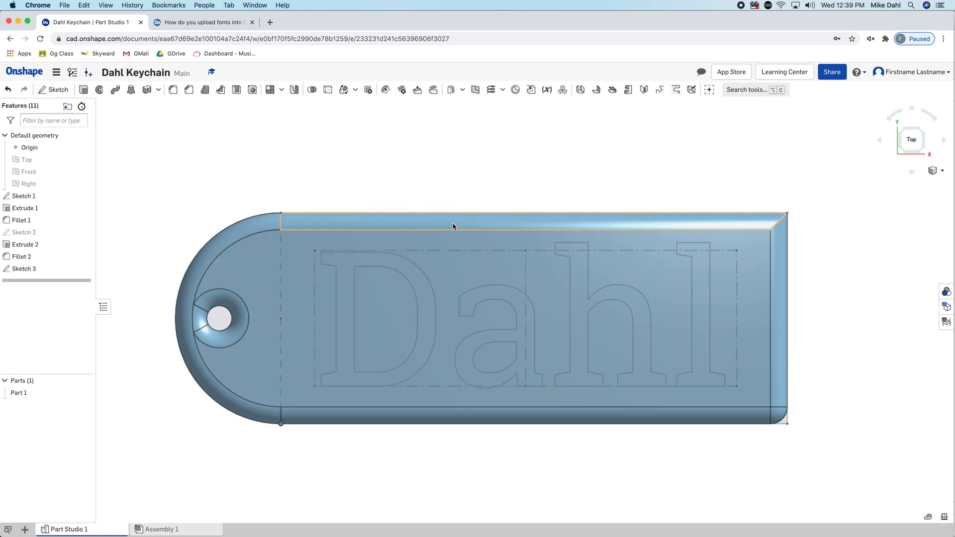
# Reopen the text sketch and change the name text's font to Arimo
pyautogui.rightClick(18, 269)
pyautogui.click(31, 288)
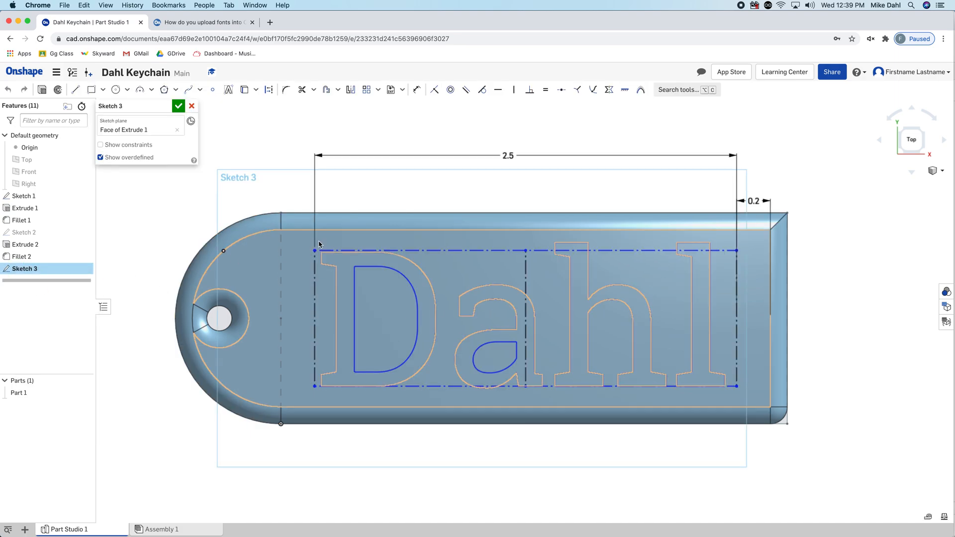
pyautogui.rightClick(435, 318)
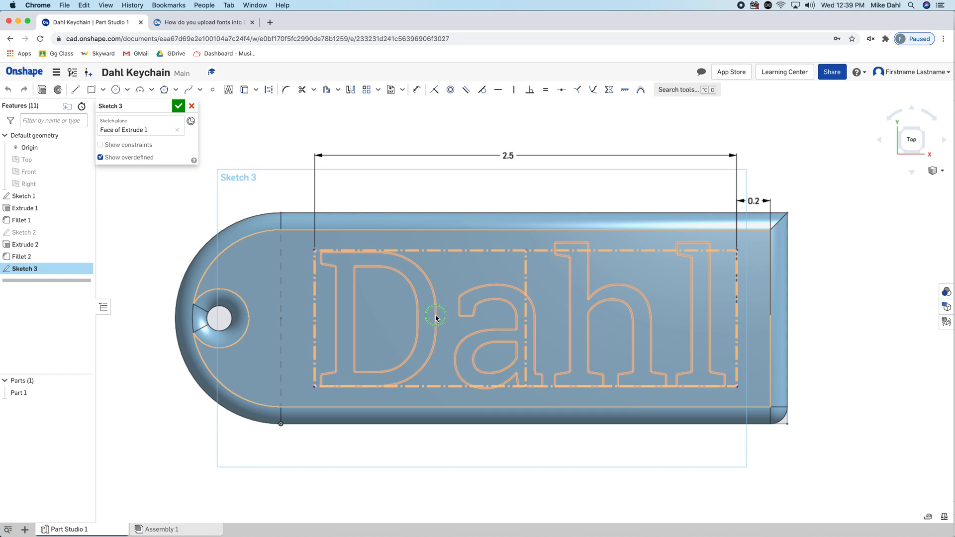
pyautogui.click(457, 333)
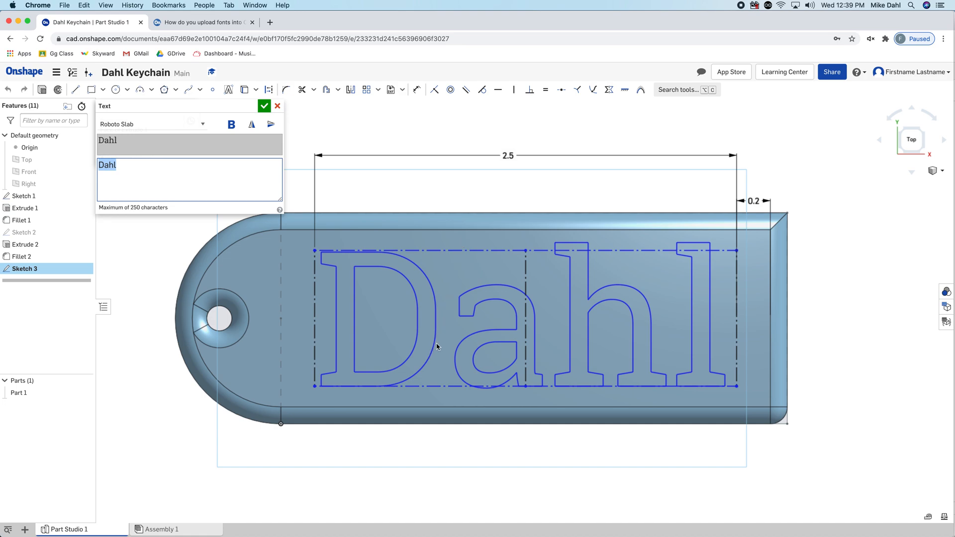
pyautogui.click(199, 125)
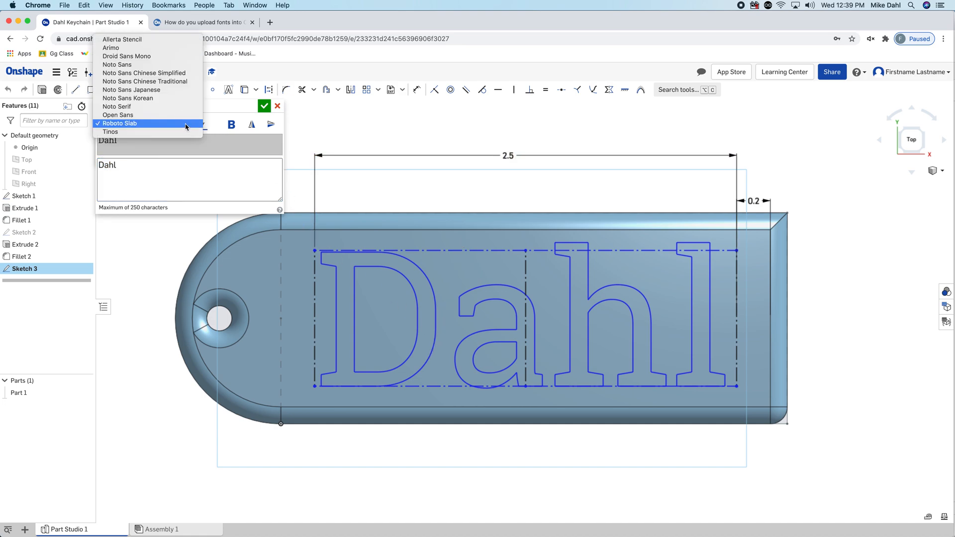
pyautogui.click(147, 49)
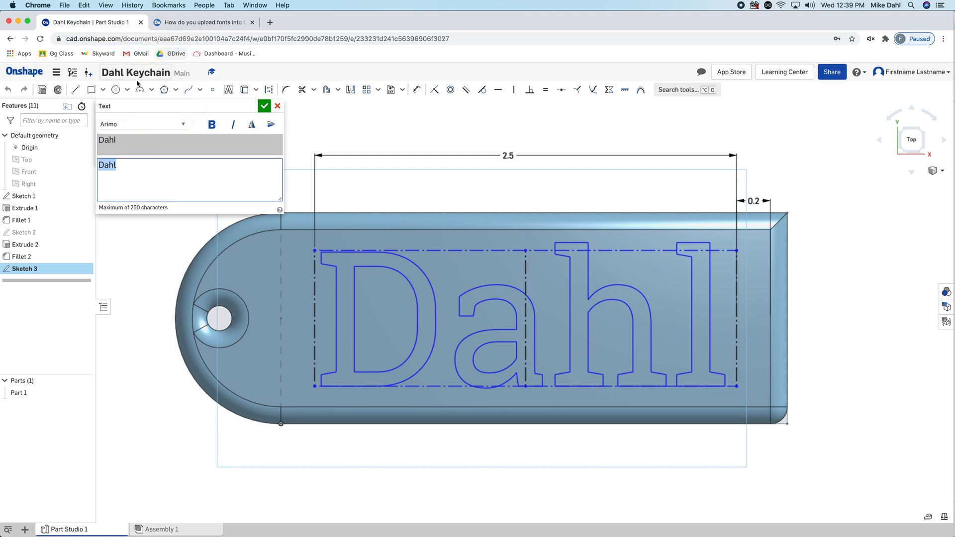
pyautogui.click(265, 108)
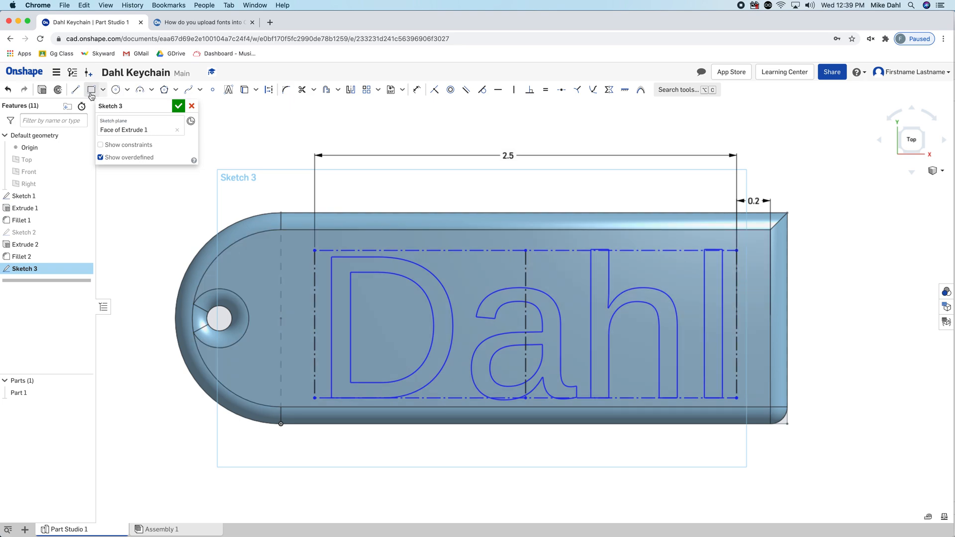
# Change the name text's font back to Roboto Slab and close the sketch
pyautogui.rightClick(429, 273)
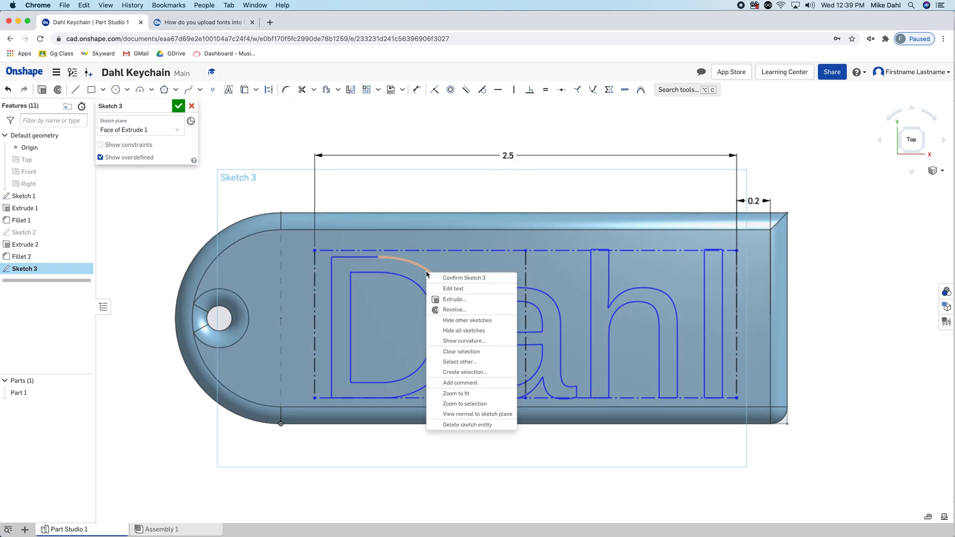
pyautogui.click(435, 289)
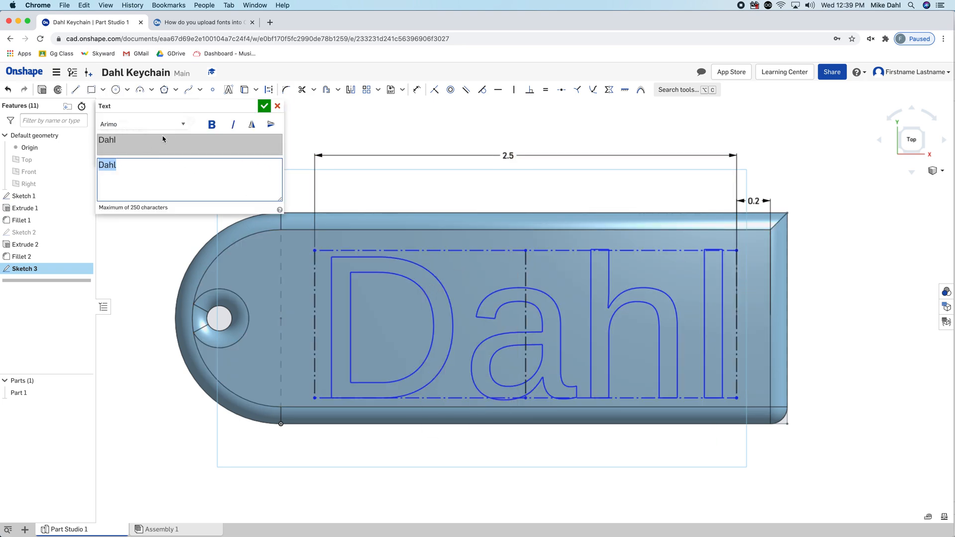
pyautogui.click(183, 124)
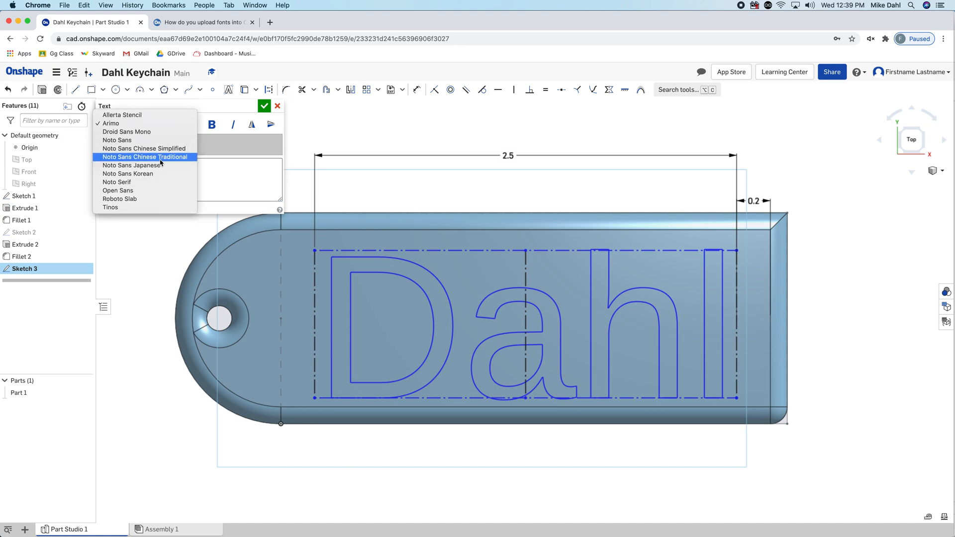
pyautogui.click(149, 198)
pyautogui.click(263, 106)
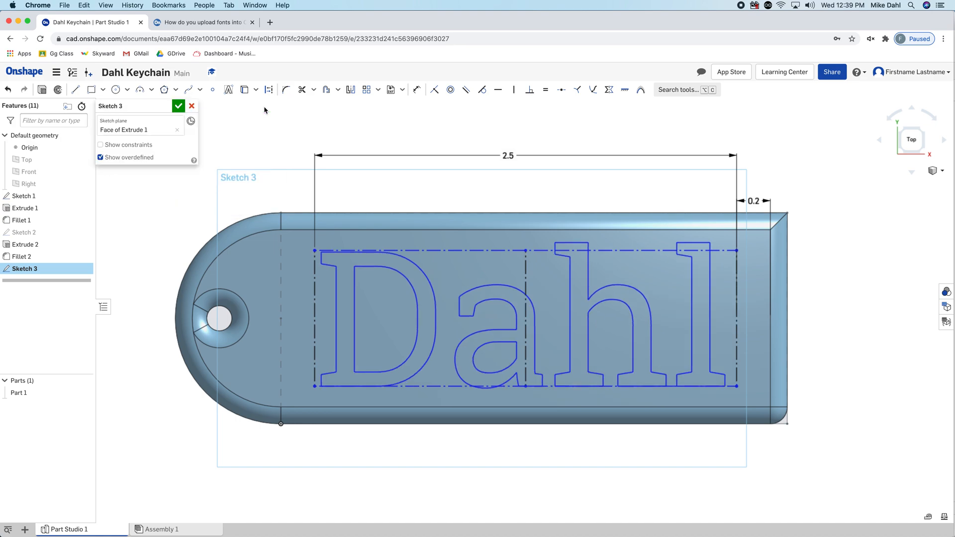
pyautogui.click(178, 106)
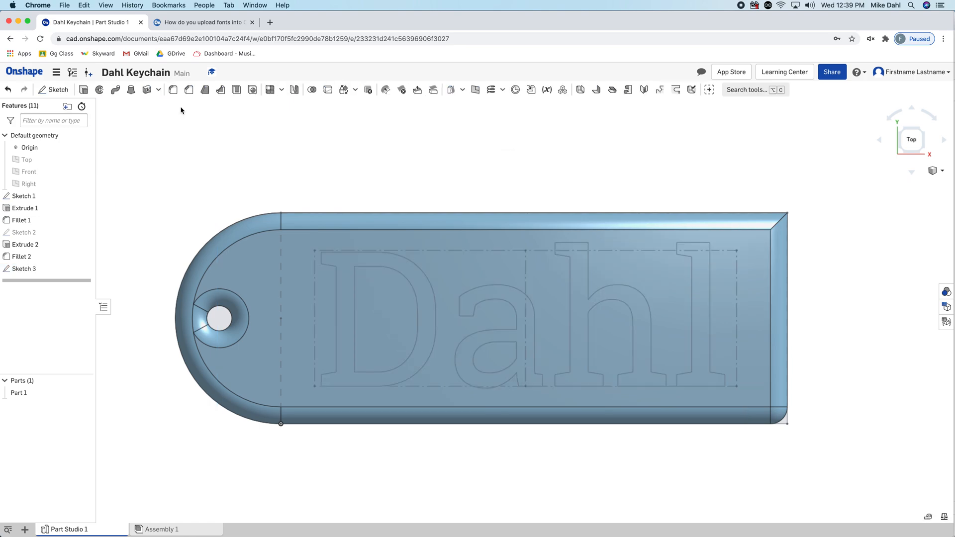
# Start an extrude and select the regions of all four letters of the Dahl text
pyautogui.click(83, 90)
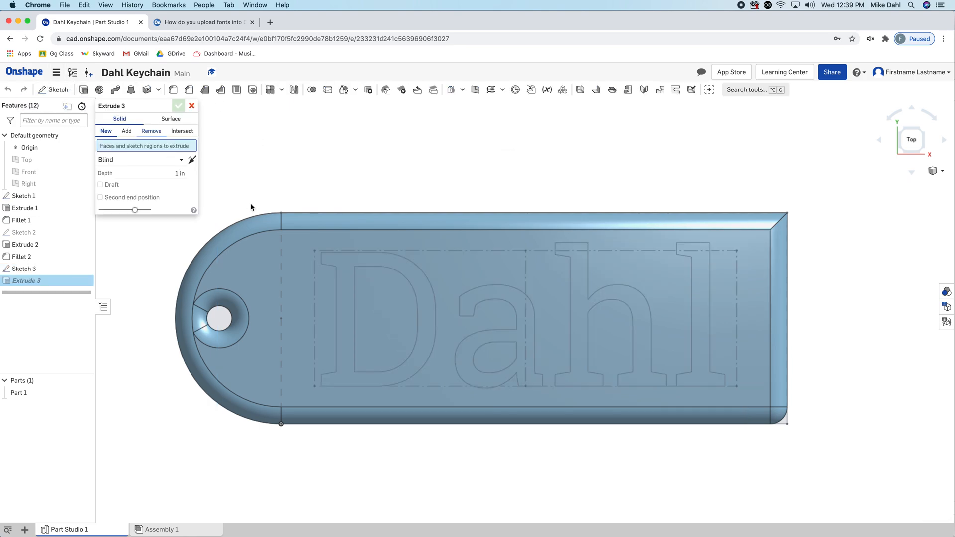
pyautogui.click(350, 296)
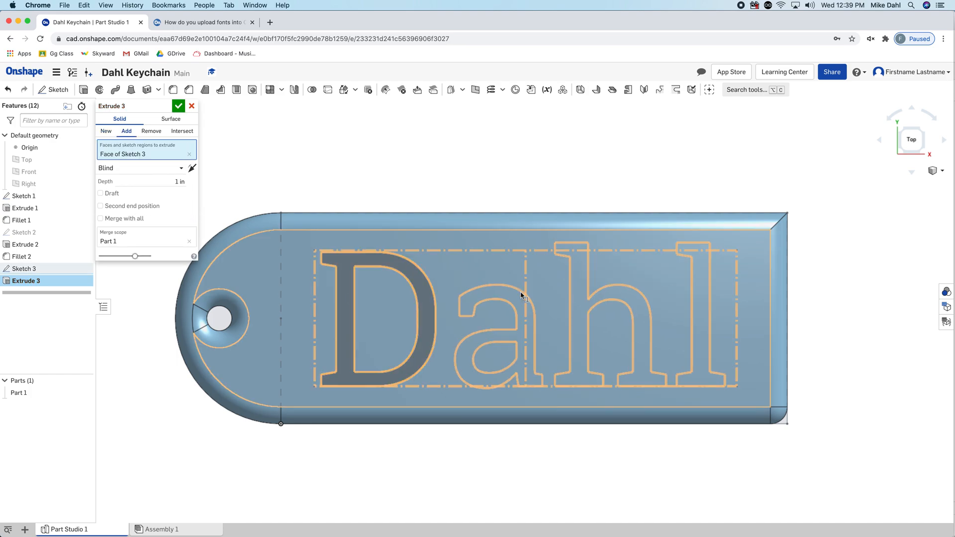
pyautogui.click(492, 295)
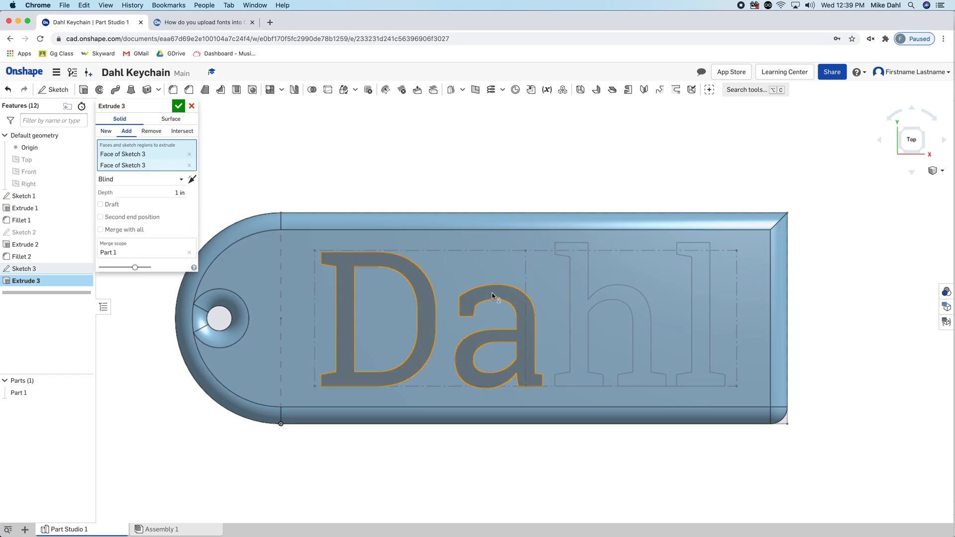
pyautogui.click(574, 294)
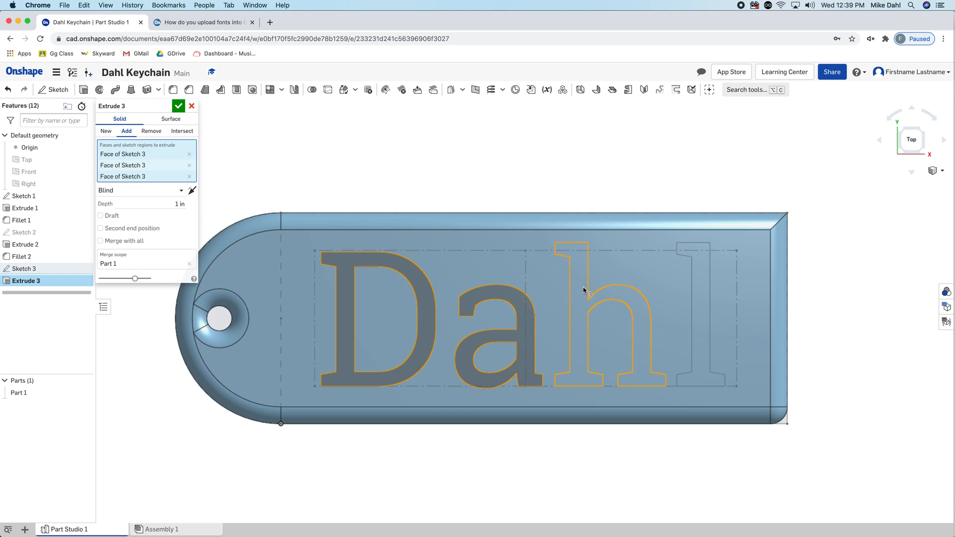
pyautogui.click(696, 279)
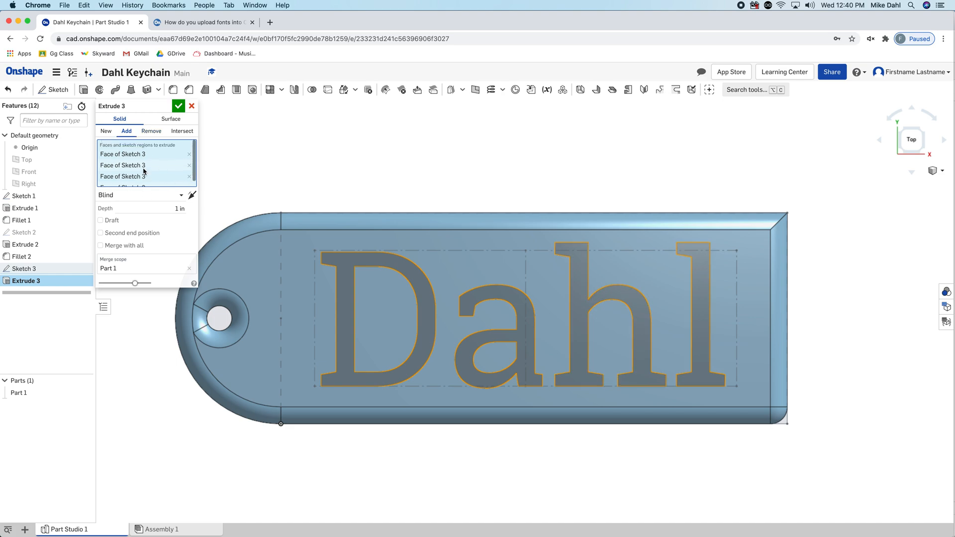
# Cut the letters 0.05 in deep into the keychain face as a Remove extrude and confirm it
pyautogui.scroll(1, 145, 171)
pyautogui.click(925, 131)
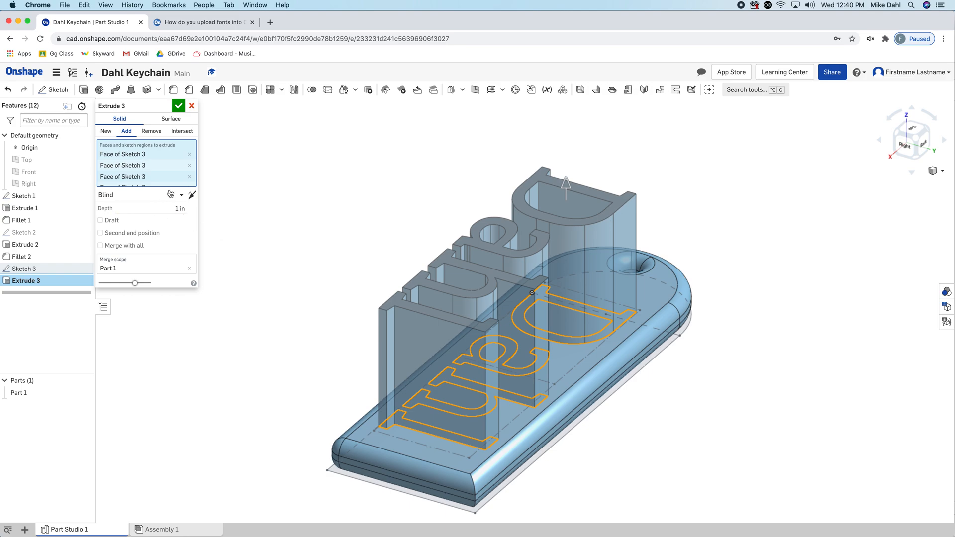
pyautogui.moveTo(566, 185); pyautogui.dragTo(582, 302)
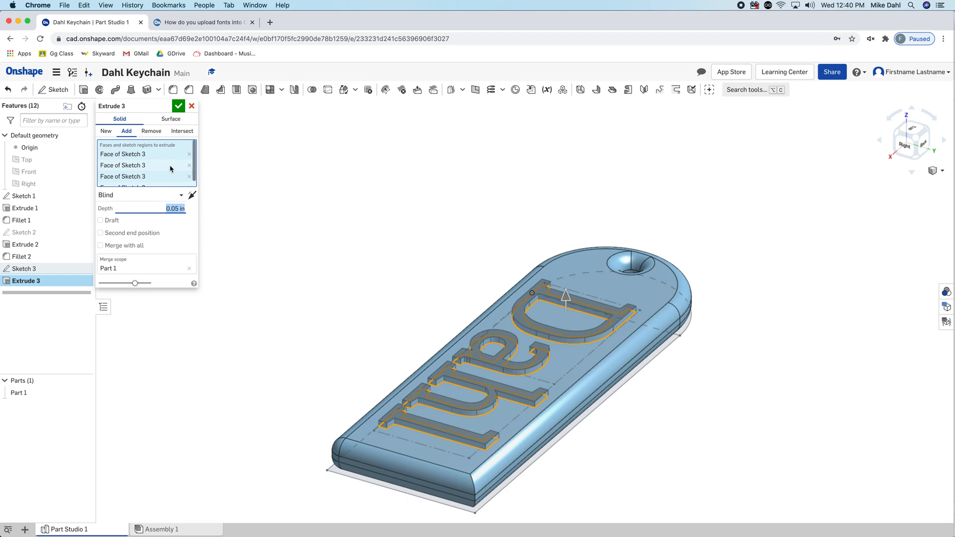
pyautogui.click(152, 131)
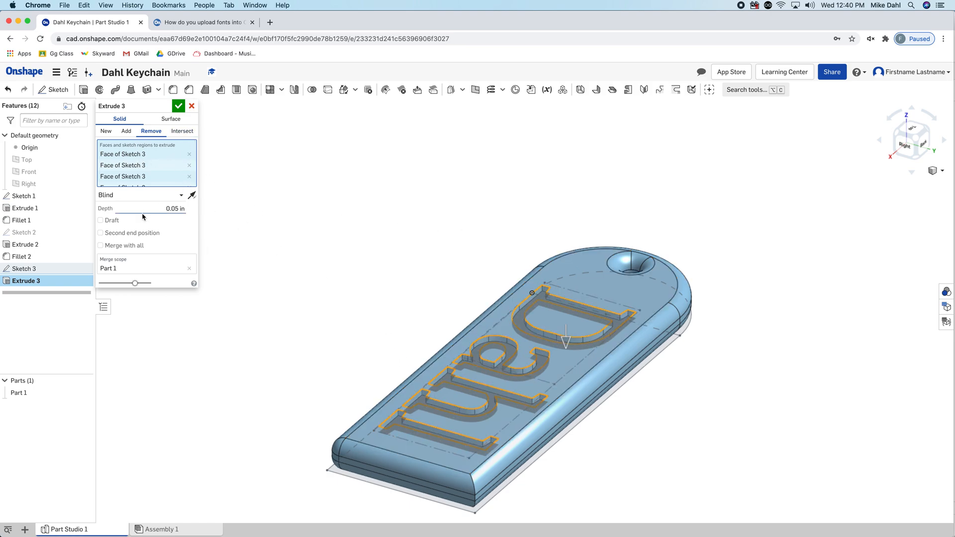
pyautogui.click(178, 106)
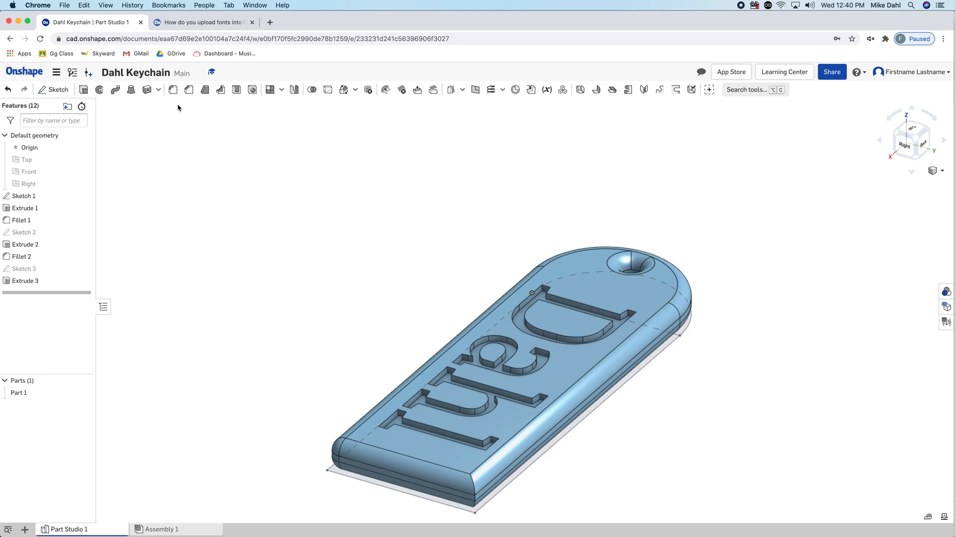